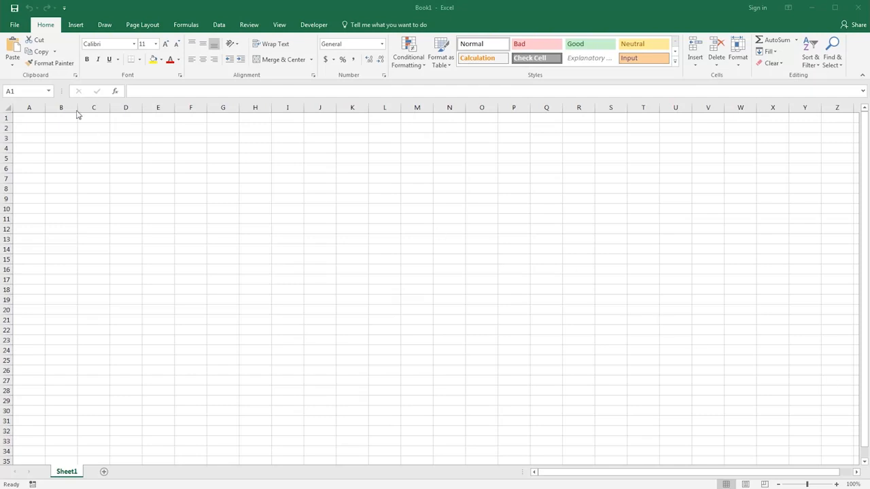
Step: Open the program options and examine the Office theme choices, the formula settings and the save settings
left_click(14, 26)
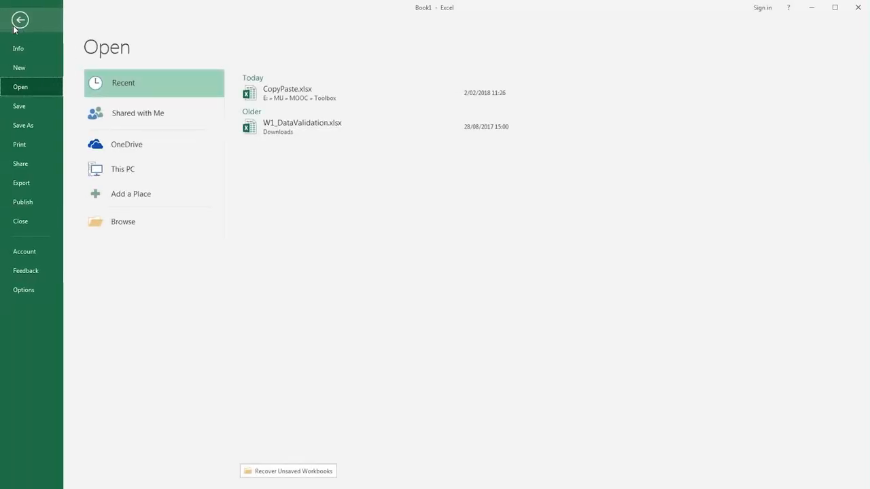
left_click(24, 290)
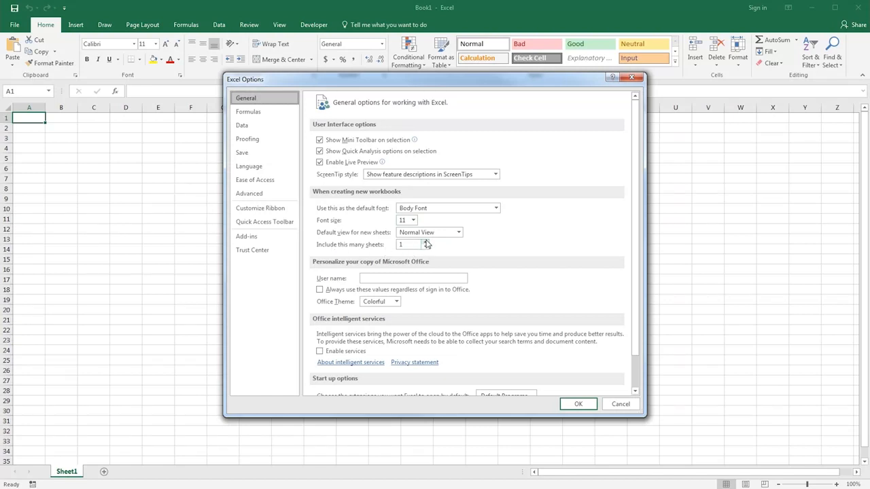
left_click(396, 301)
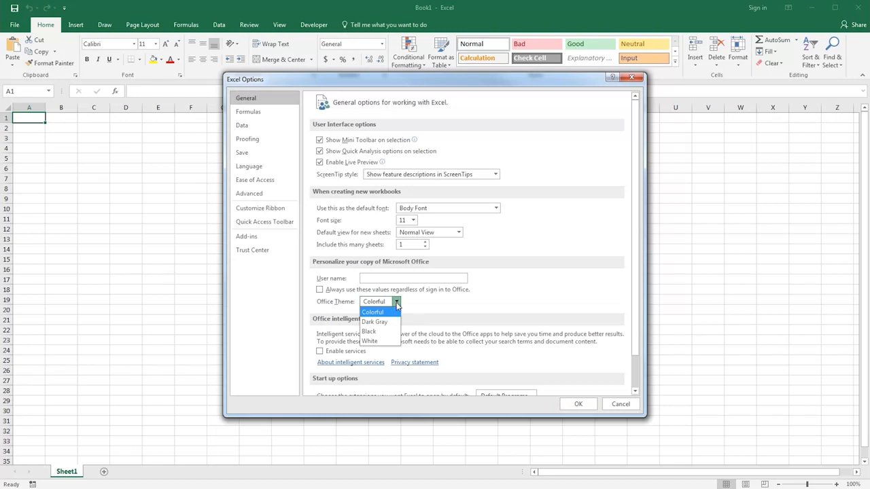
left_click(396, 304)
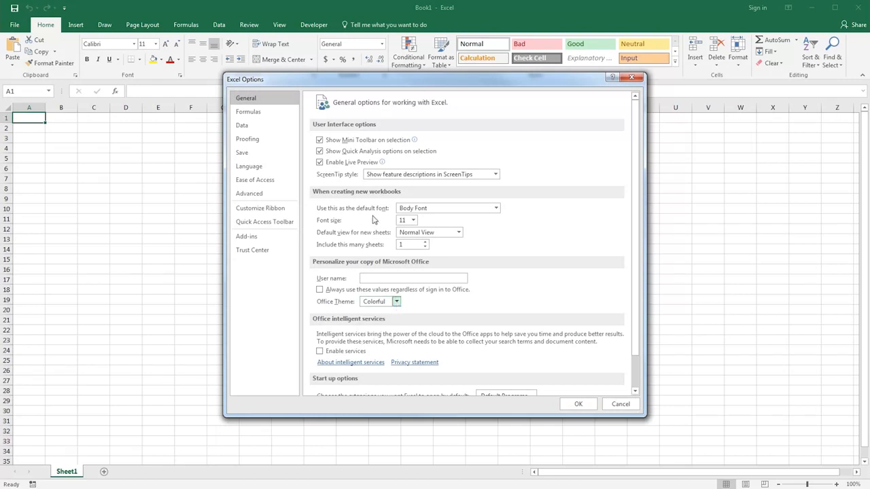
left_click(248, 113)
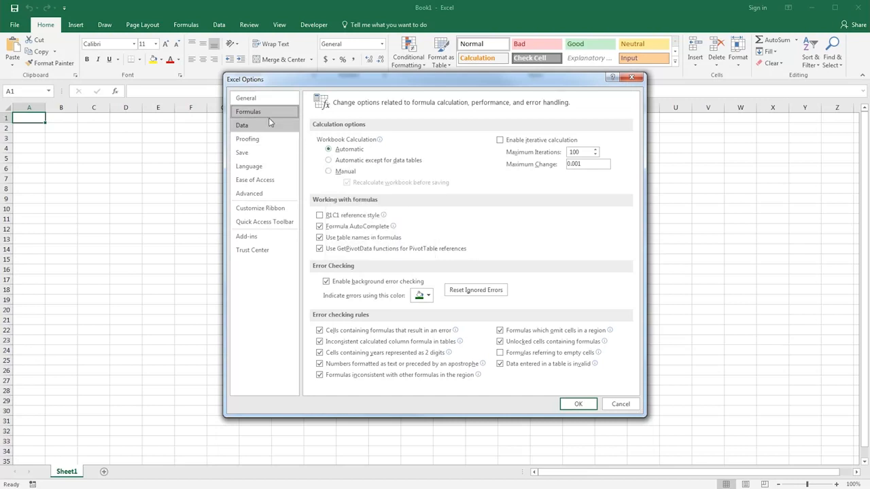
left_click(257, 155)
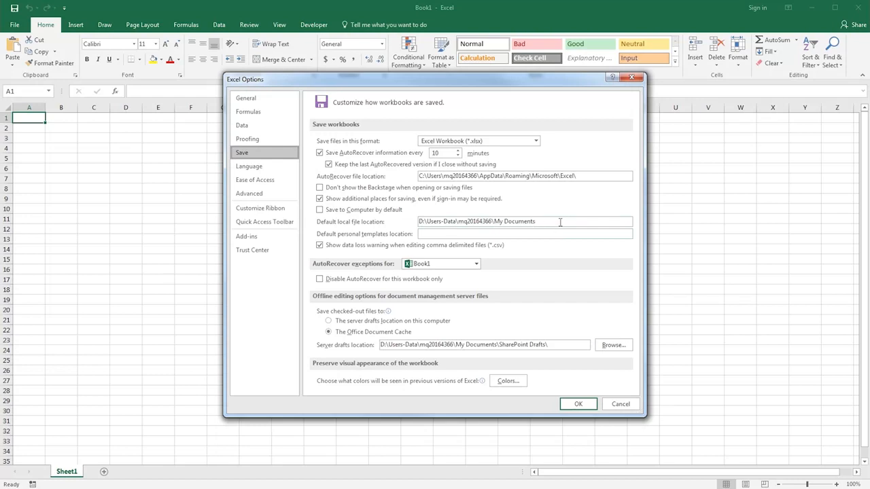
Step: Add Afrikaans as an additional editing language in the language preferences, and remove it again
left_click(265, 168)
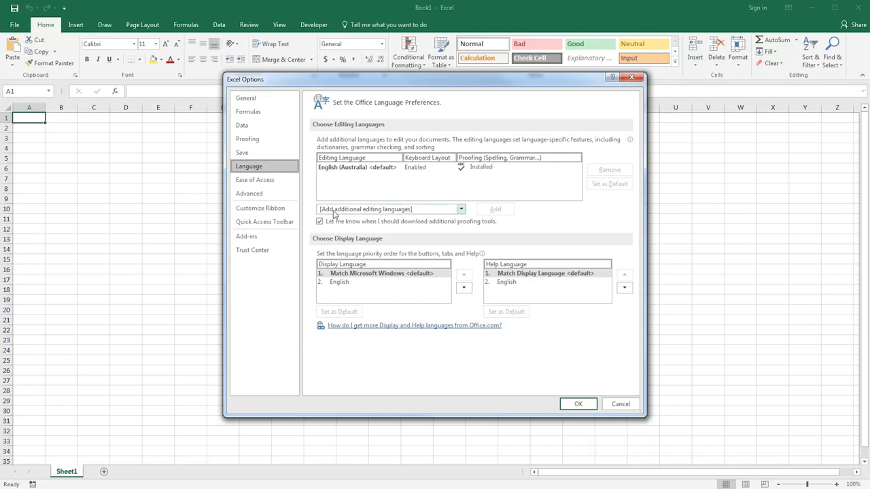
left_click(461, 209)
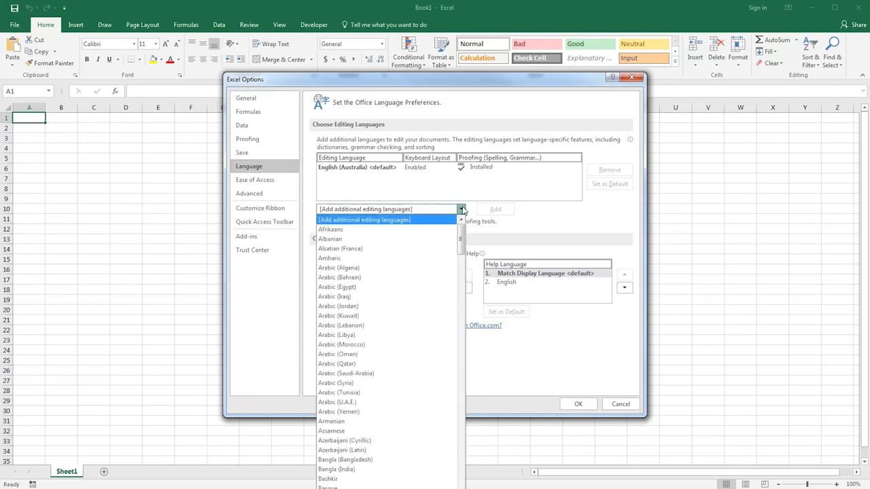
left_click(408, 230)
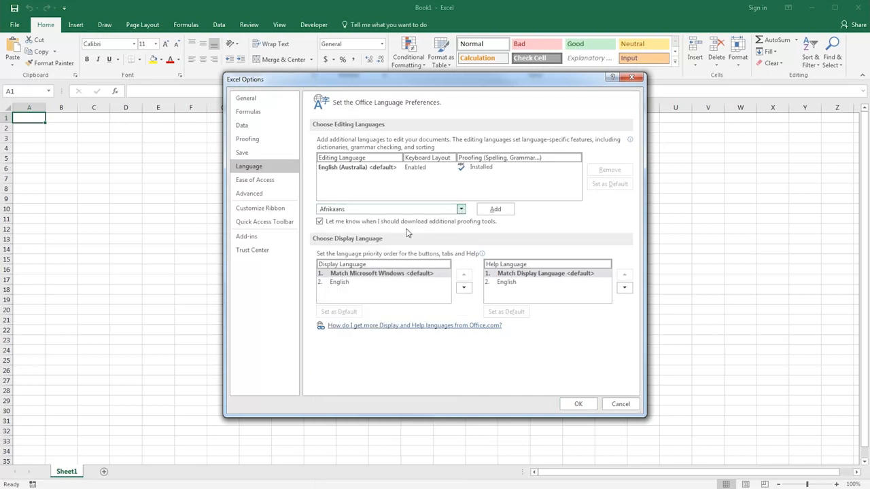
left_click(496, 210)
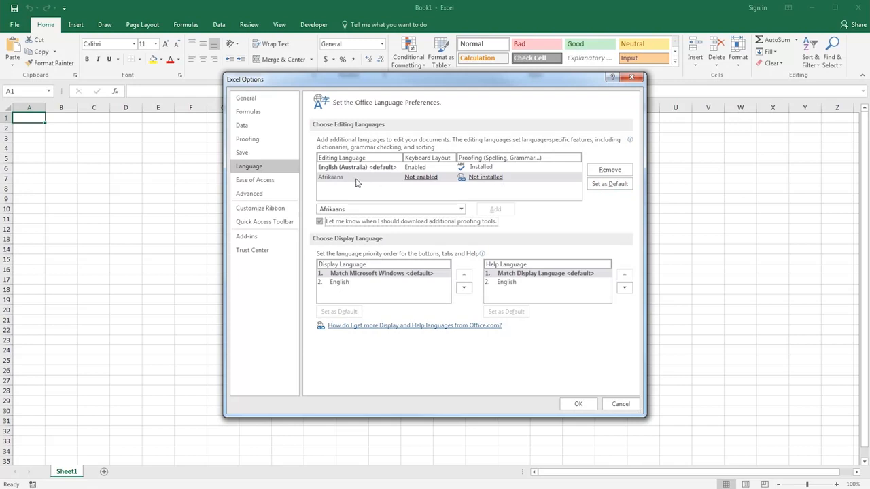
left_click(608, 170)
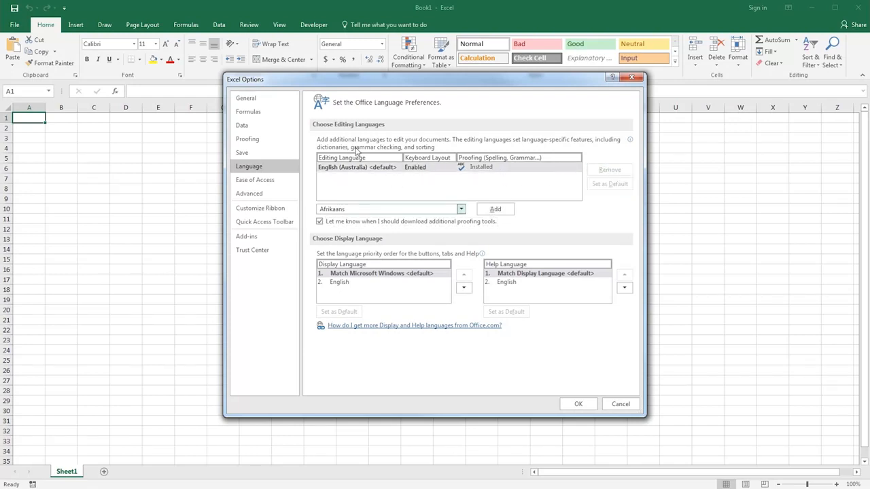
Step: Examine the ruler unit choices in the display section of the advanced options
left_click(261, 195)
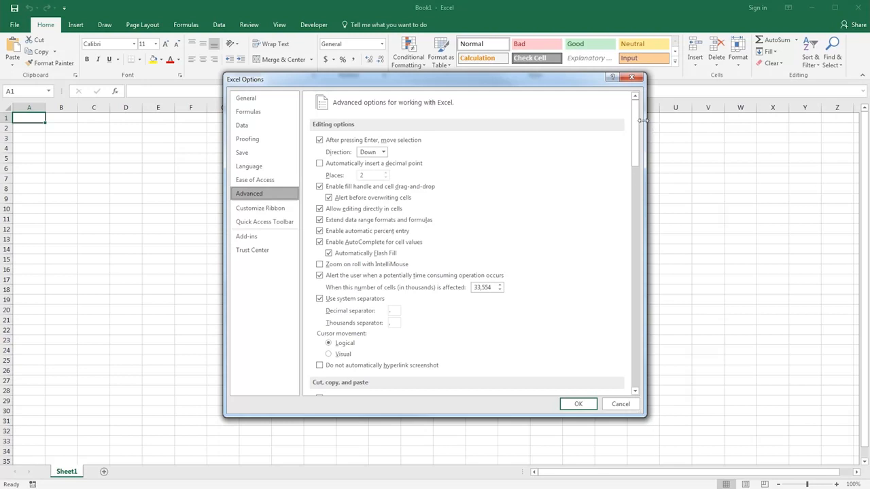
left_click_drag(636, 115, 633, 234)
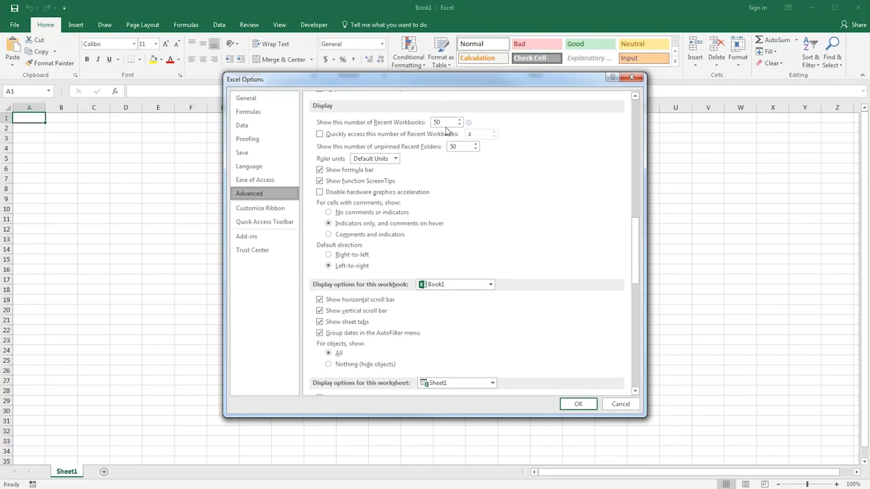
left_click(396, 159)
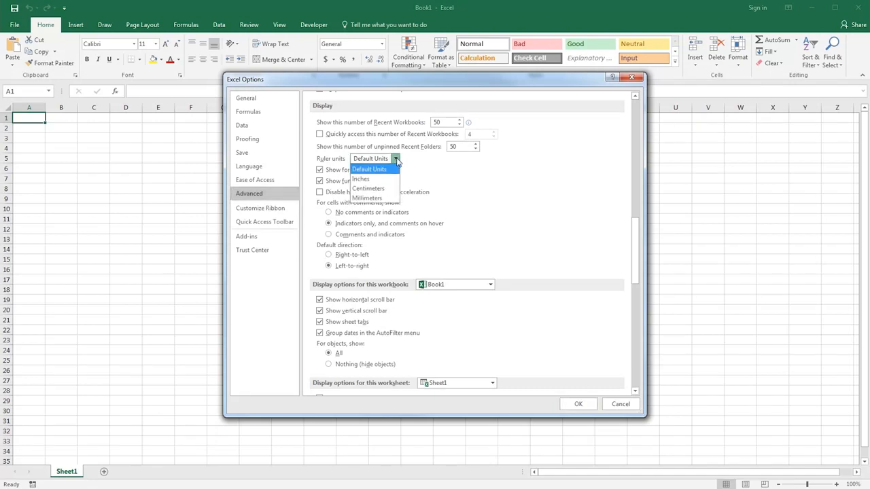
left_click(396, 159)
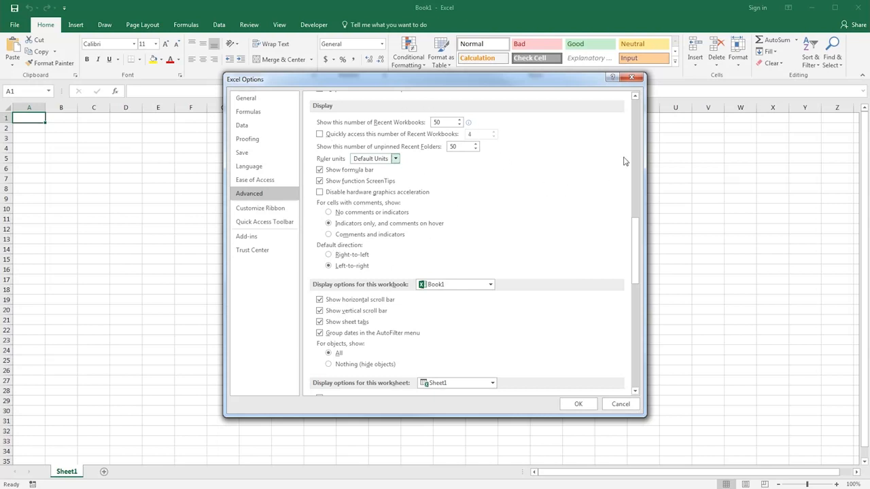
Step: Set the gridline color of Sheet1 to blue in the worksheet display options and apply it
left_click_drag(641, 243, 643, 285)
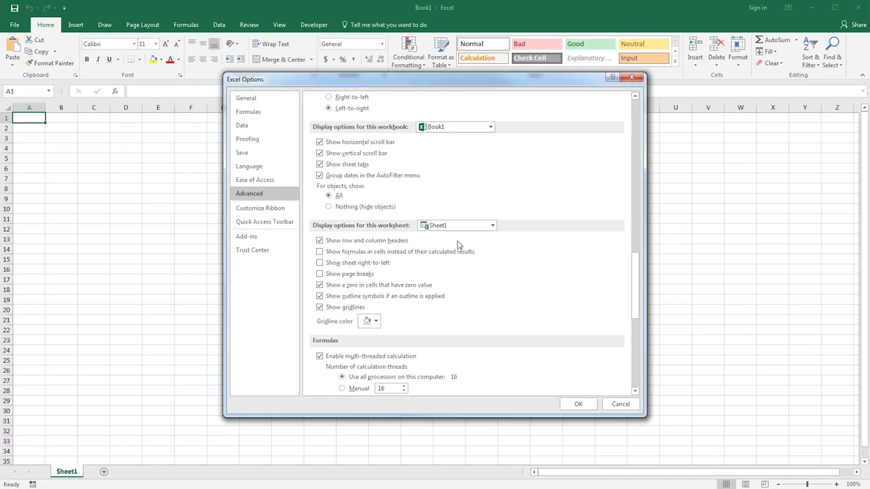
left_click(377, 323)
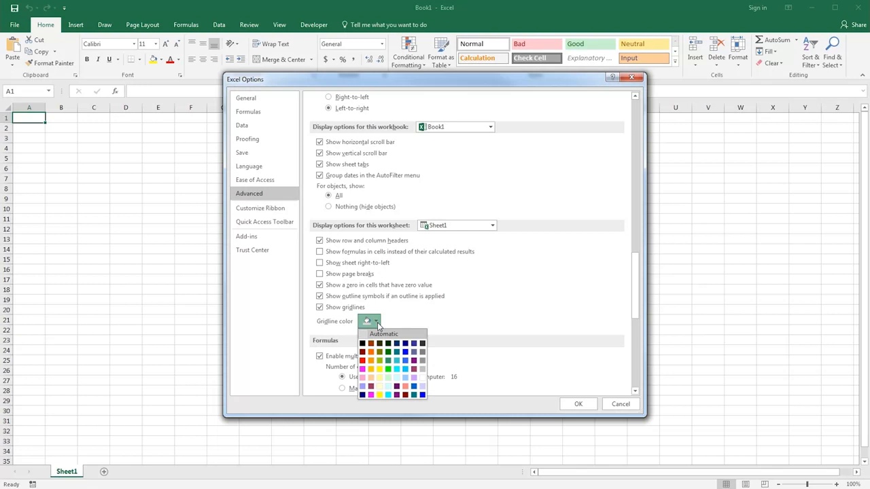
left_click(406, 360)
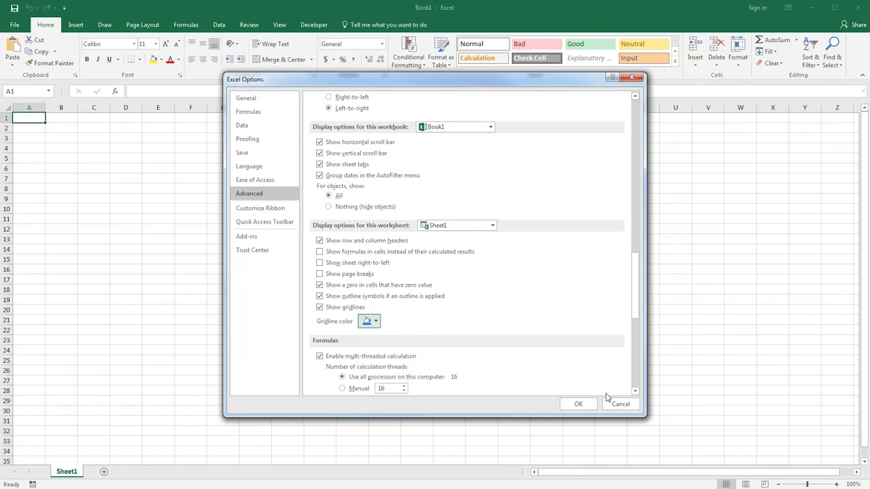
left_click(581, 405)
left_click(517, 276)
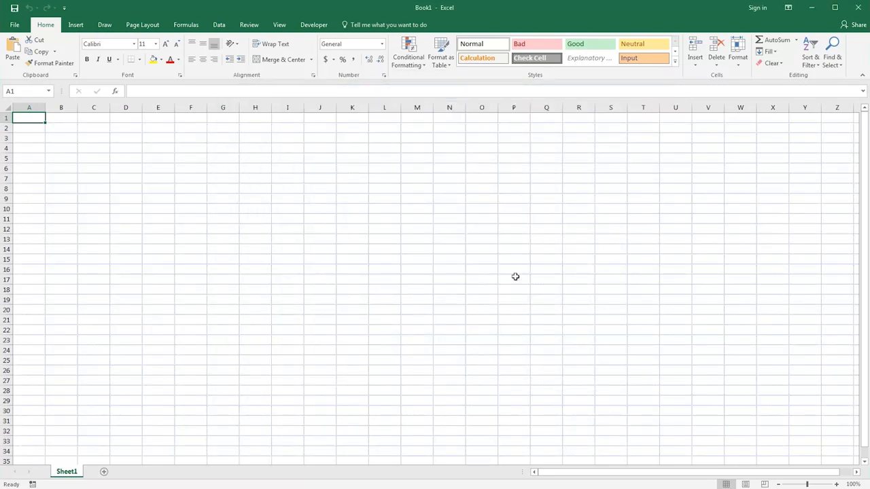
Step: Reopen the program options and browse All Commands available for the Quick Access Toolbar
left_click(15, 26)
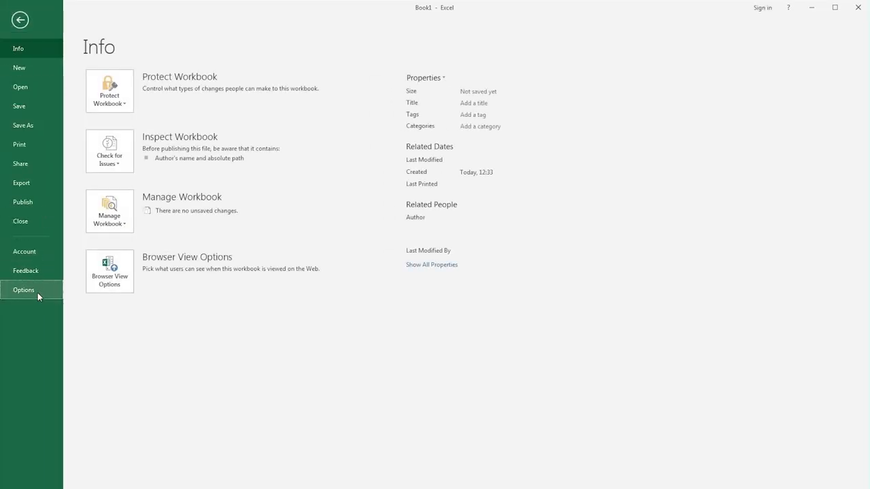
left_click(37, 292)
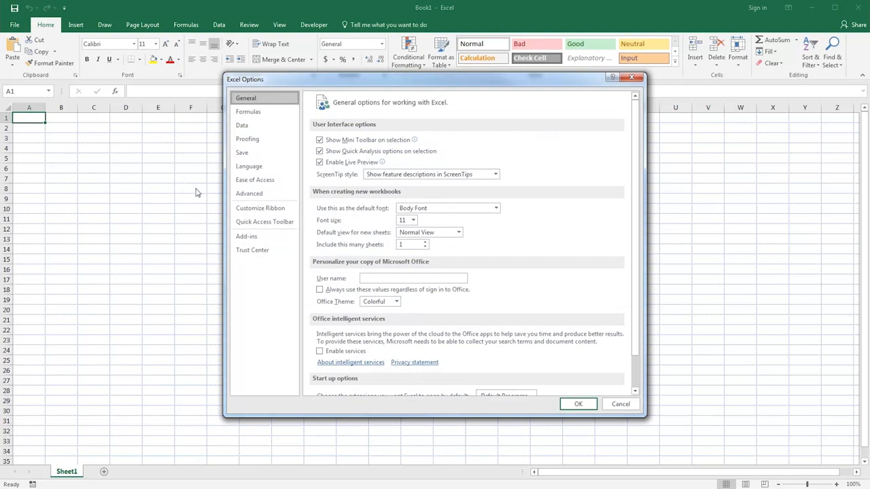
left_click(273, 226)
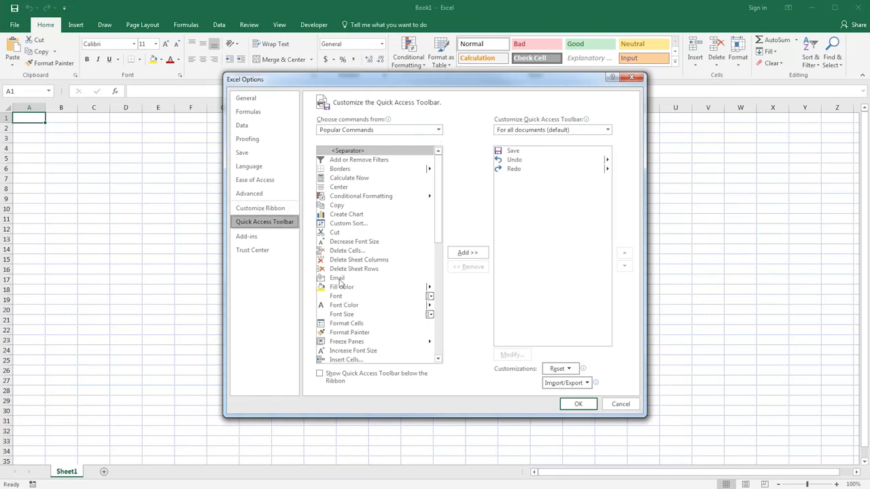
left_click(438, 129)
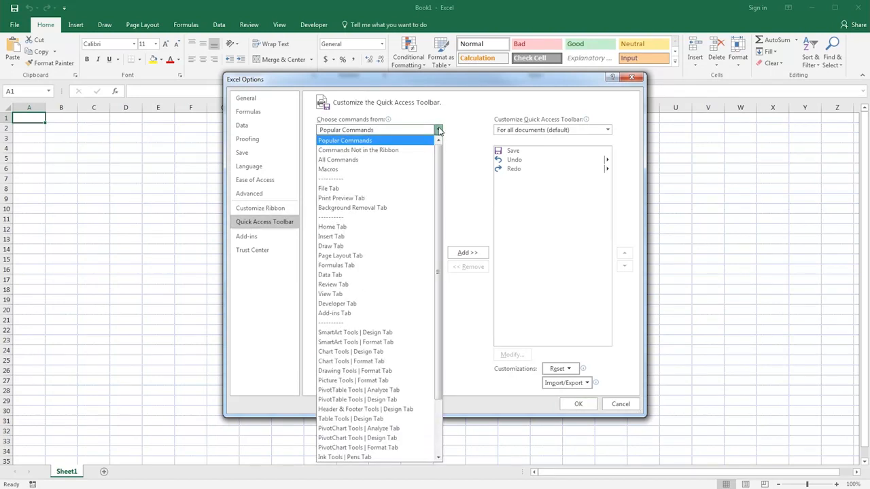
left_click(387, 159)
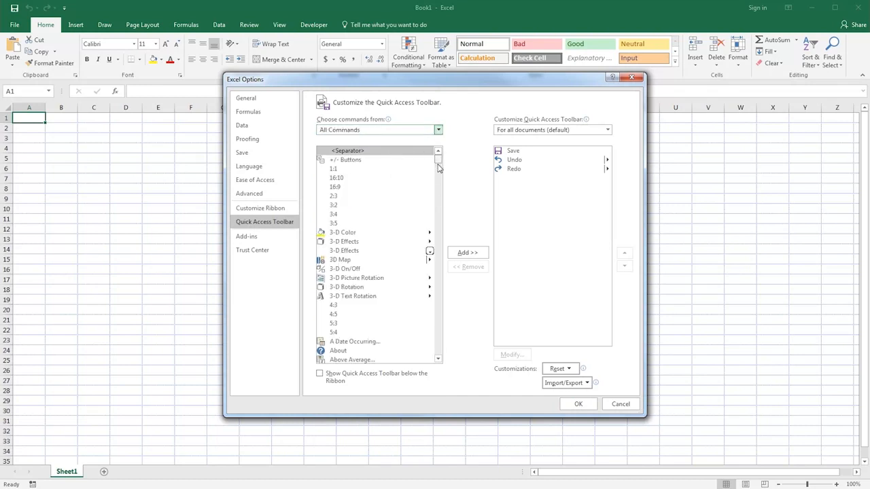
left_click_drag(438, 163, 437, 204)
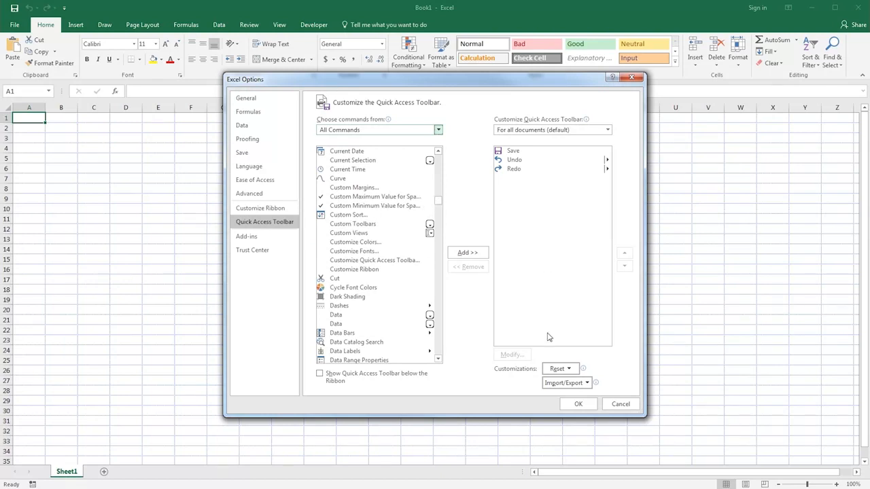
Step: Examine the reset choices for toolbar customizations and the ribbon customization settings, and close the options
left_click(569, 370)
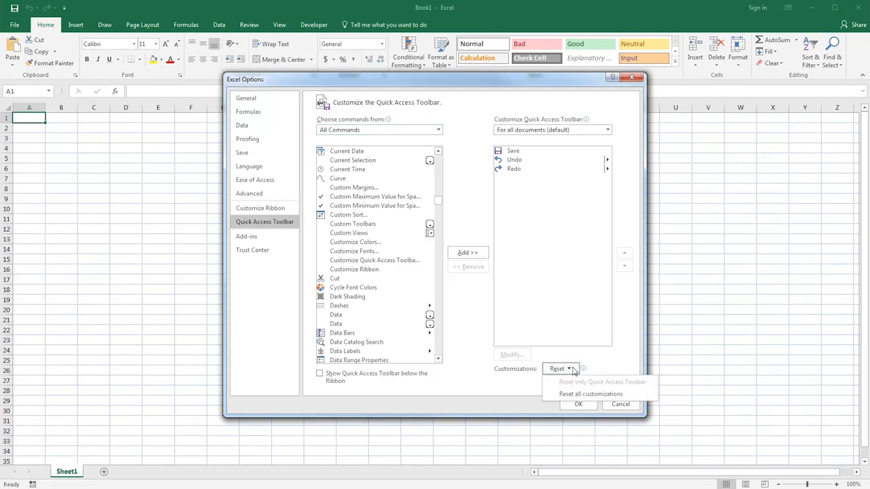
left_click(619, 359)
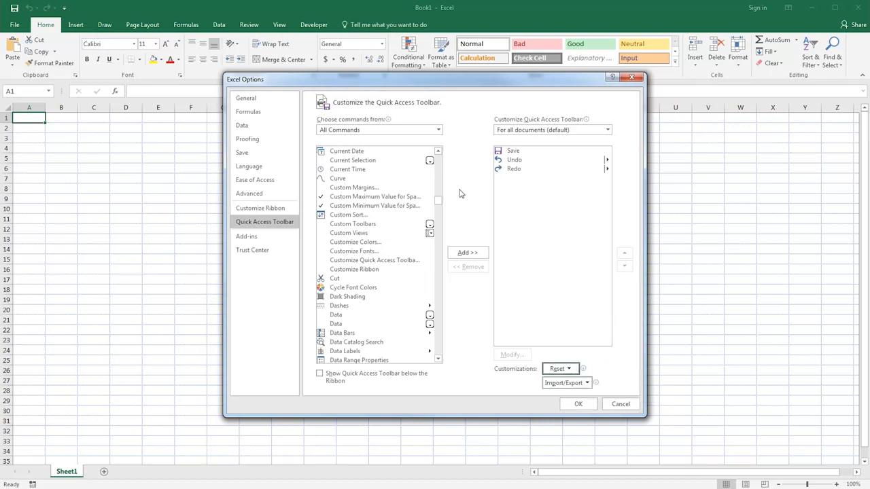
left_click(276, 211)
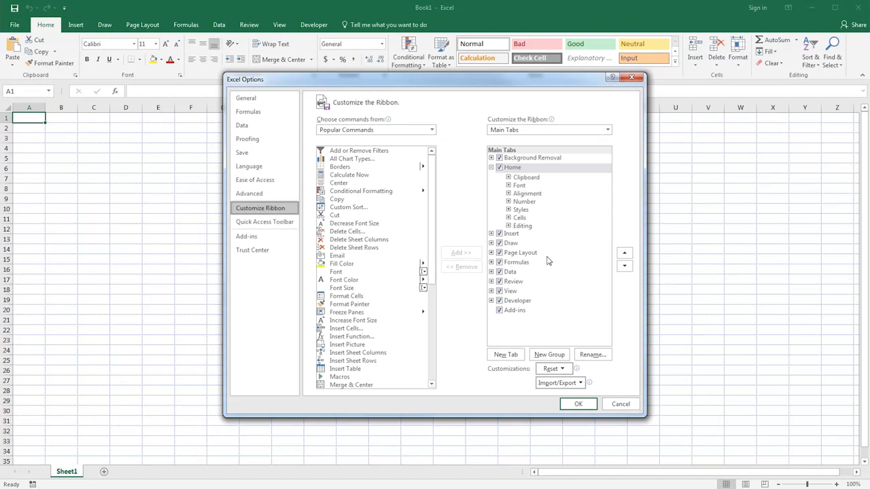
left_click(579, 404)
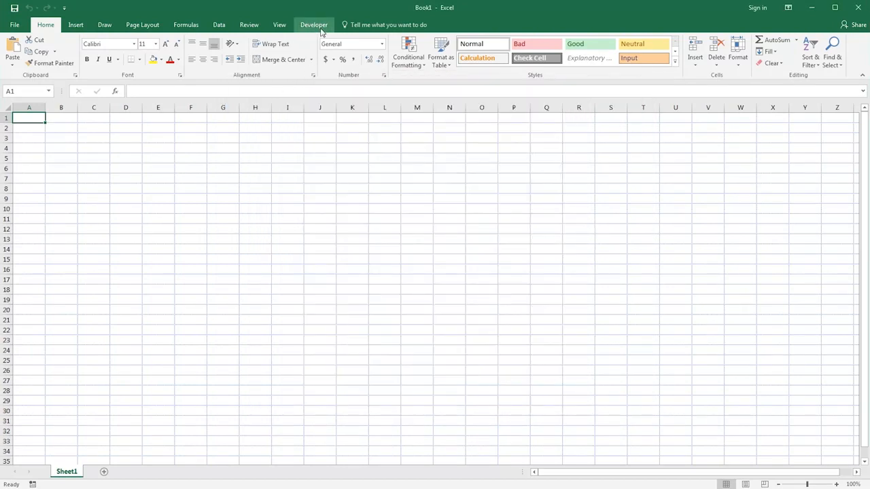